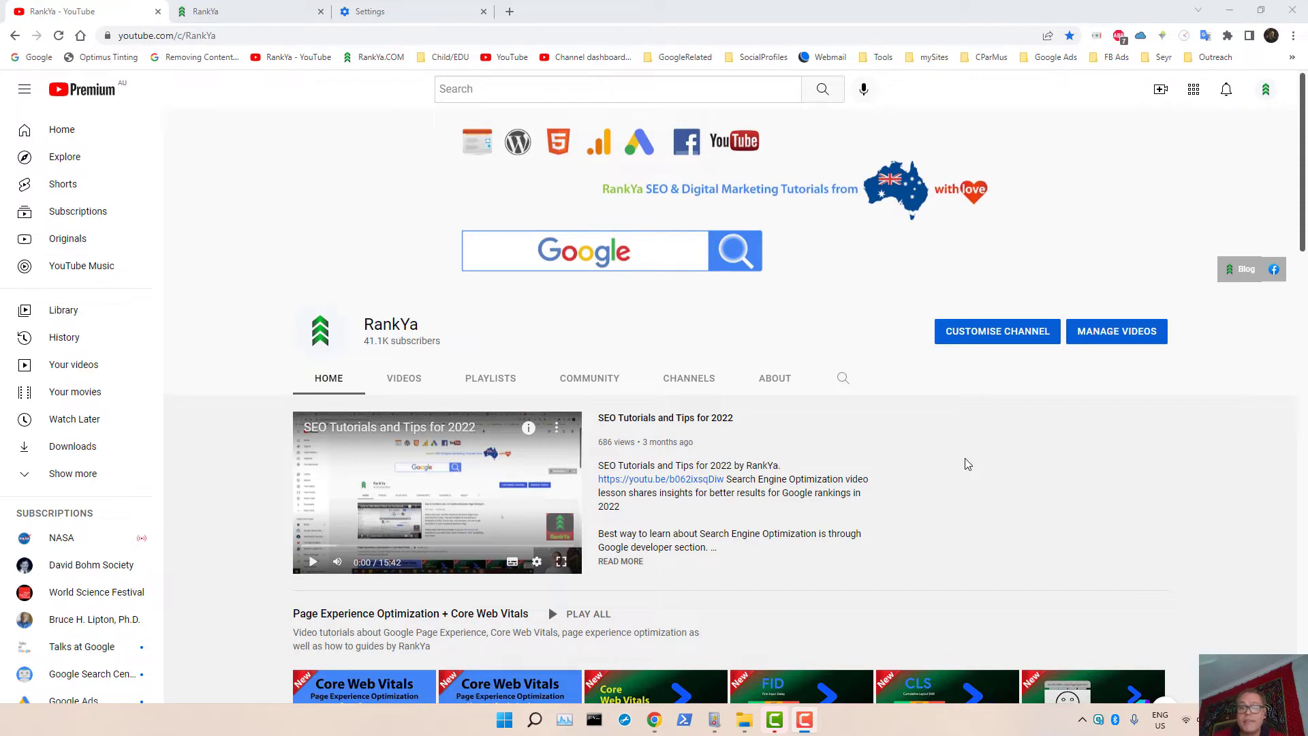
Minimize the Chrome window showing the RankYa YouTube channel to reveal the desktop.
click(1232, 11)
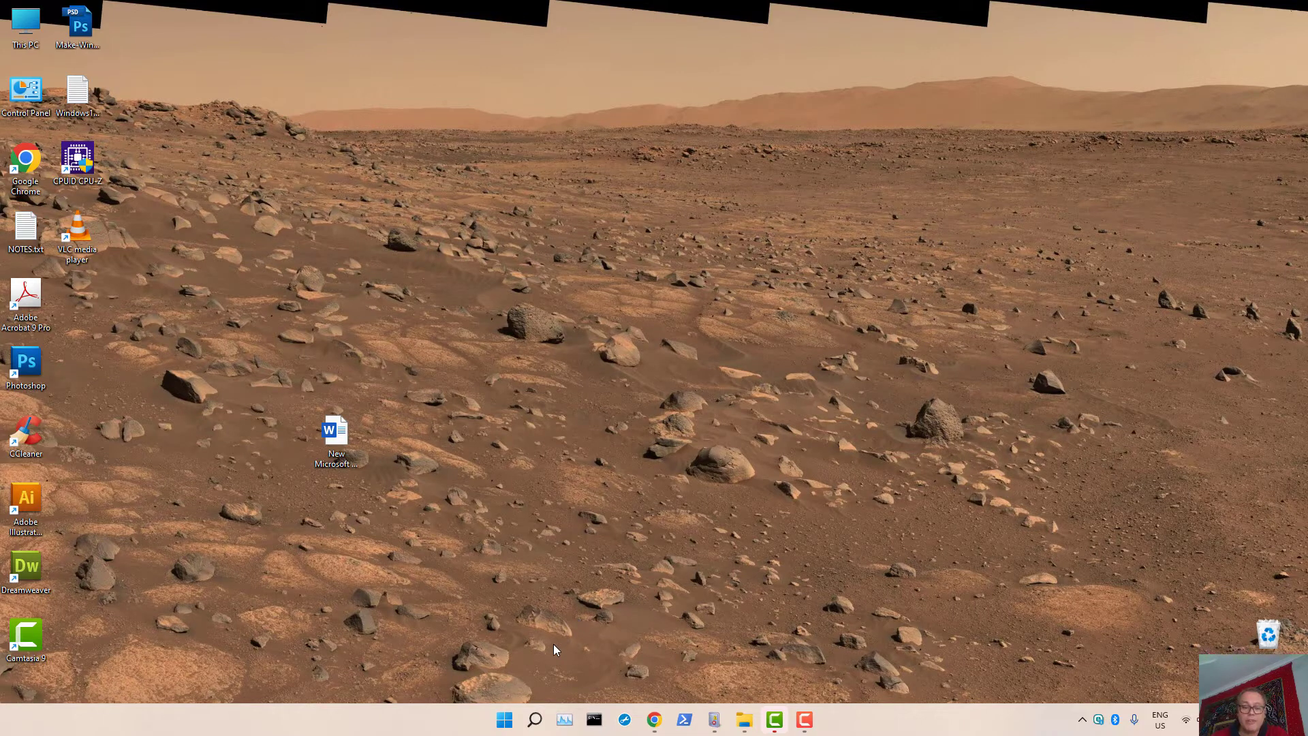
Open Control Panel via search, go to System, and open Advanced system settings.
click(535, 724)
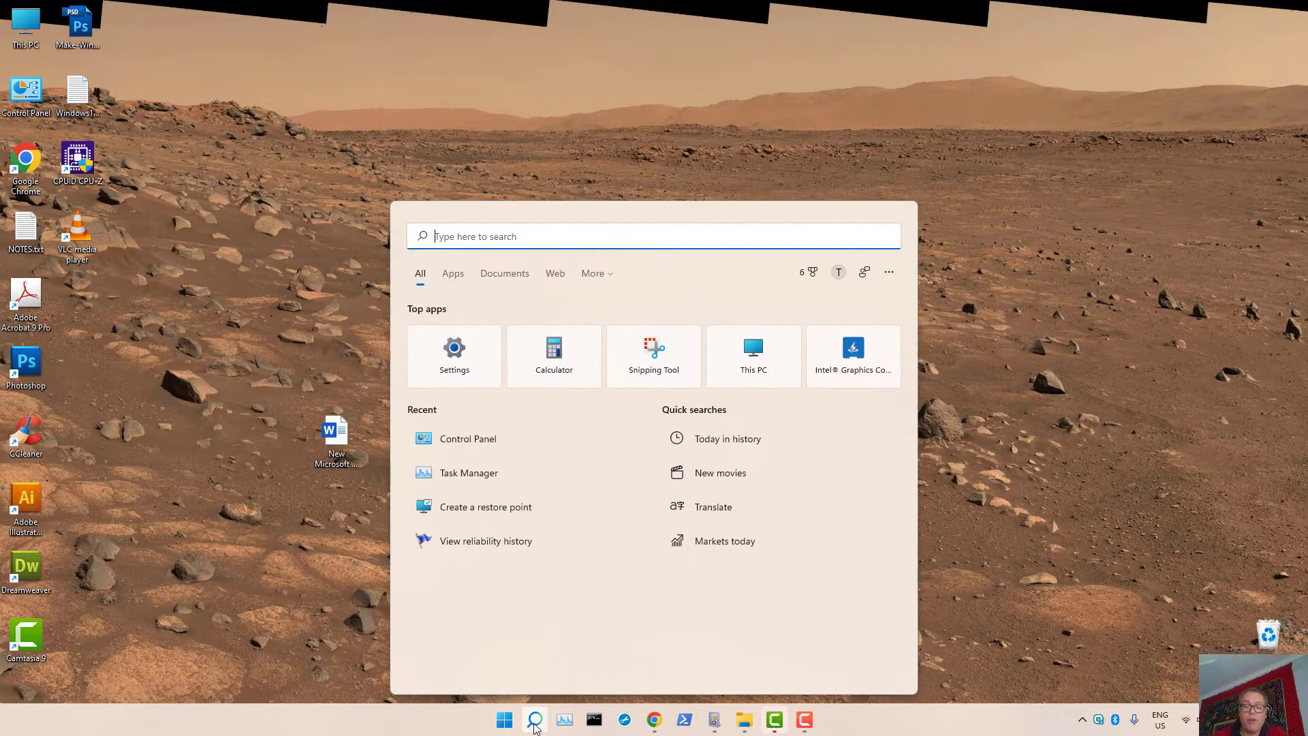
text(control panel)
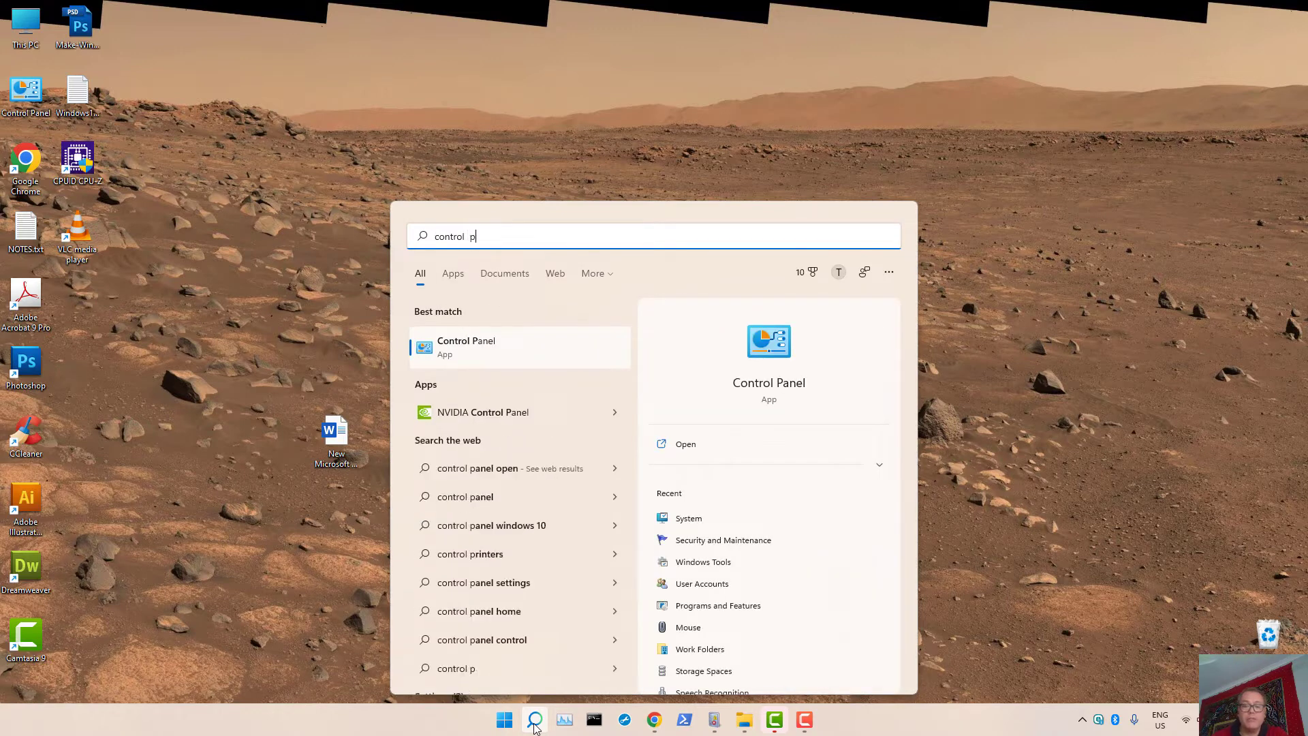
key(Return)
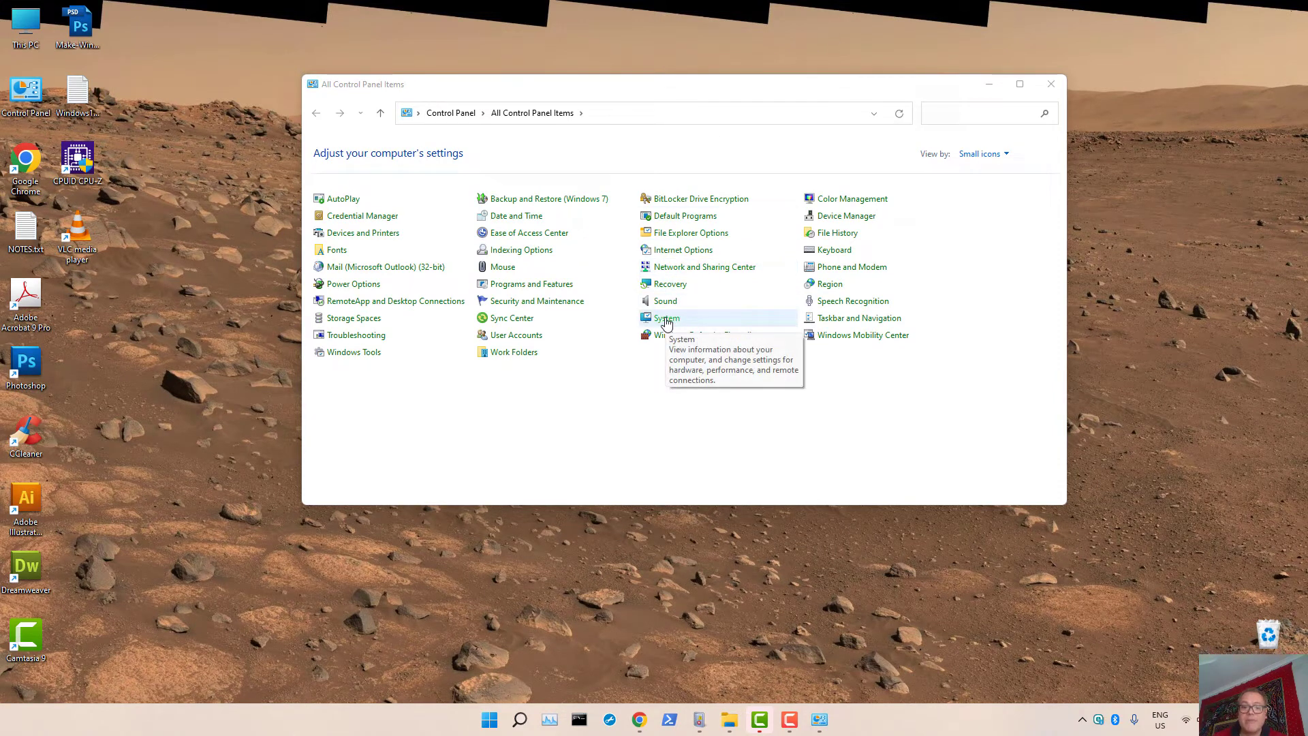
click(666, 319)
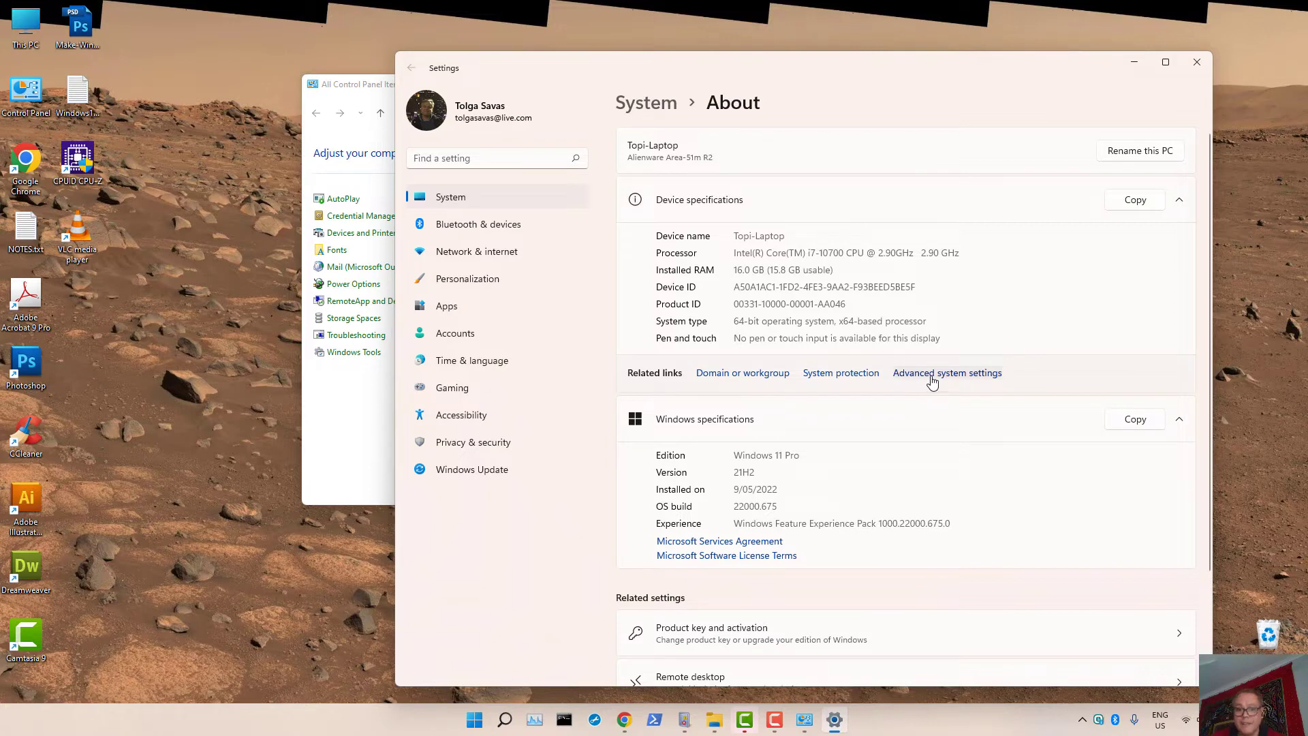
click(932, 379)
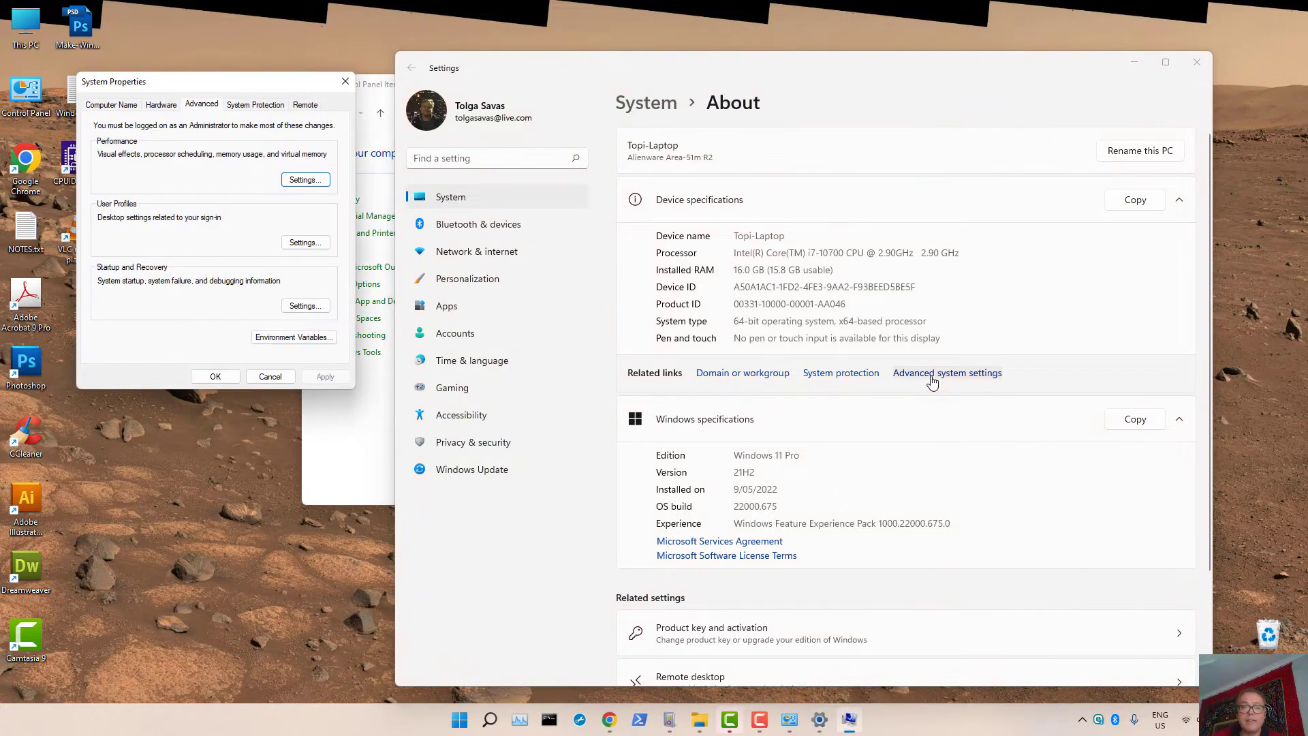
Go to the System Protection tab and select Local Disk (C:) (System).
click(239, 107)
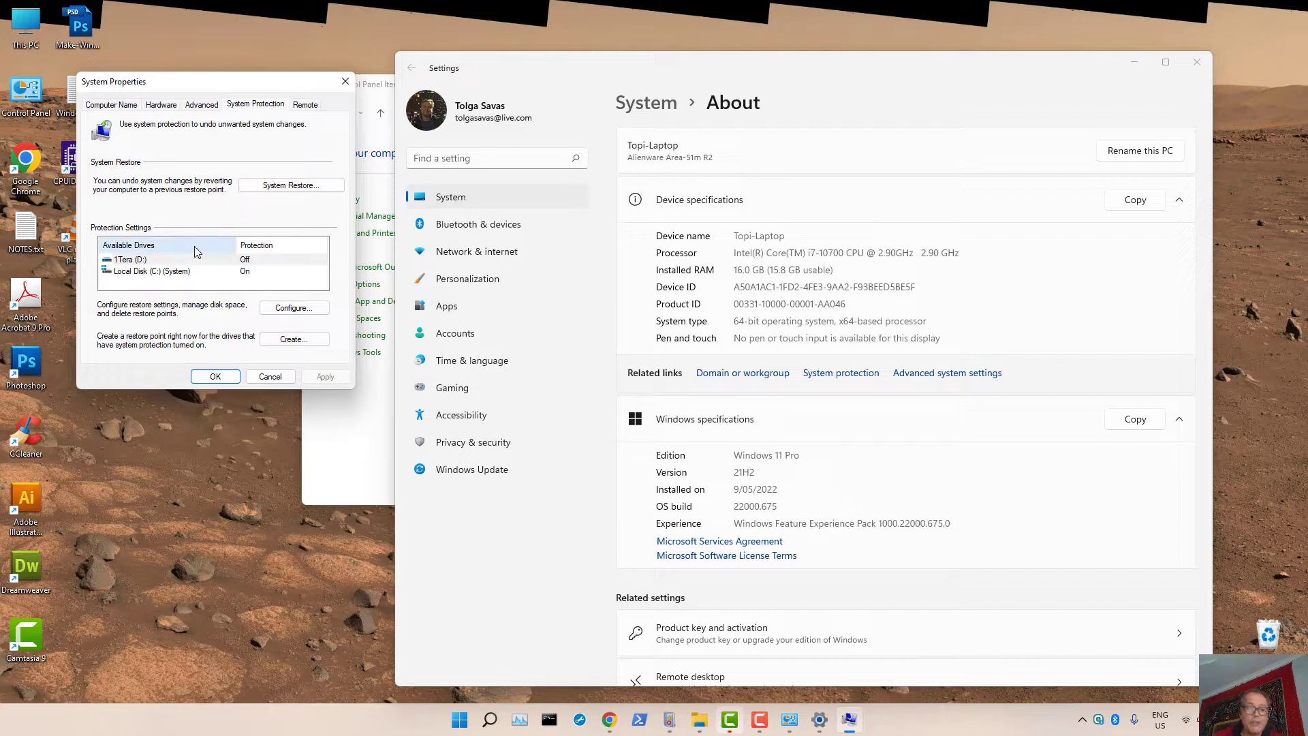
click(161, 272)
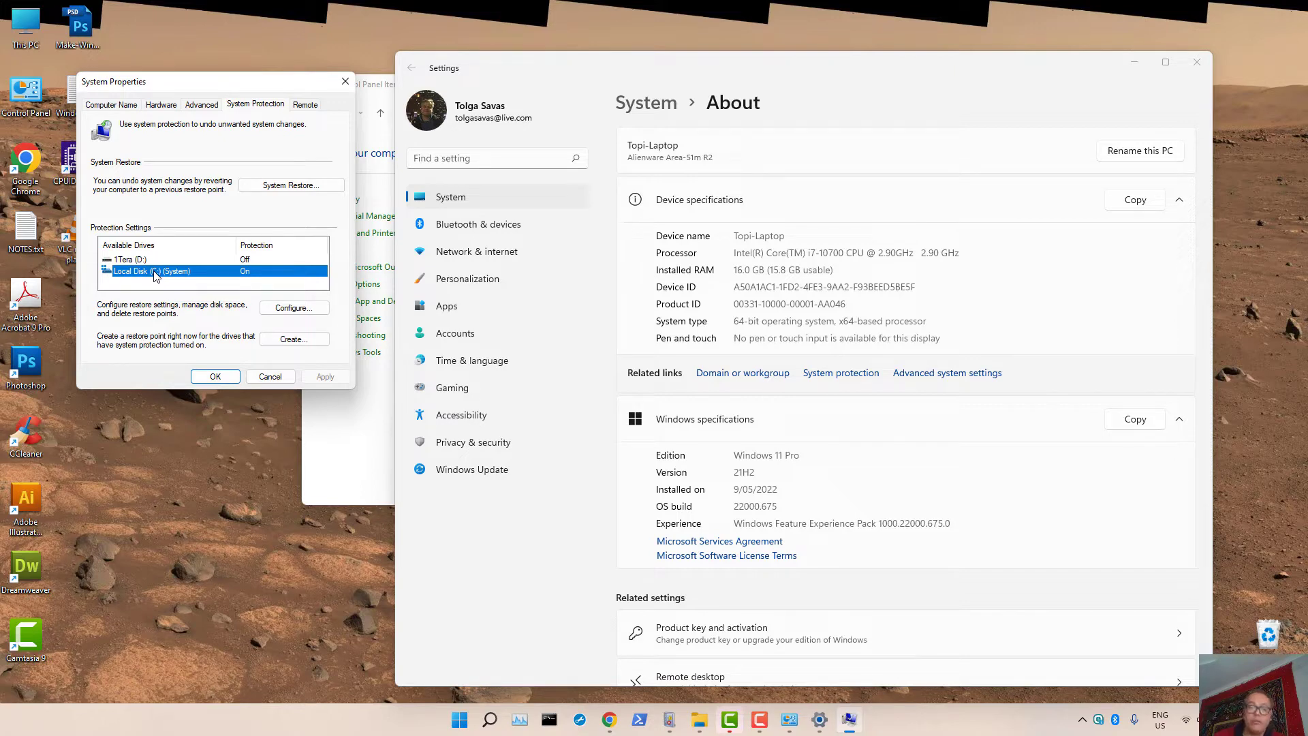
Create a restore point named '2022 Before changes 22' and dismiss the success message.
click(291, 340)
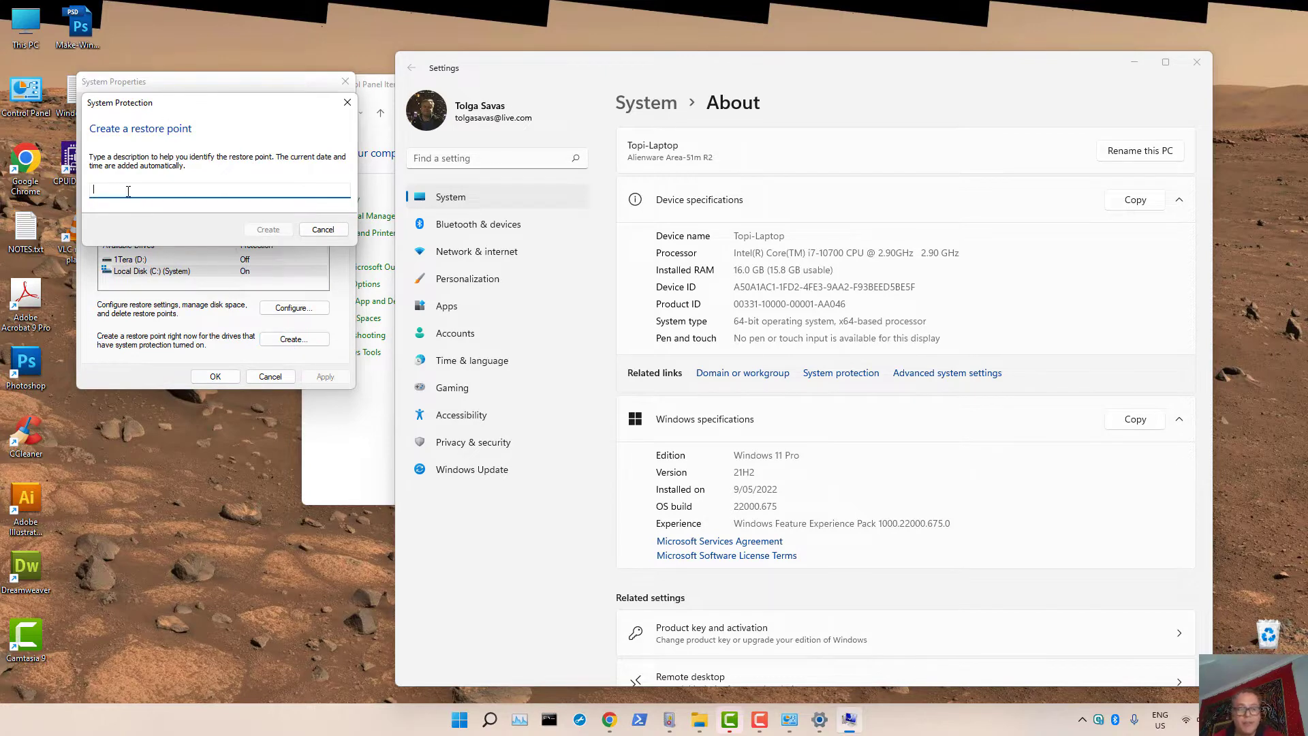
text(2022 Before)
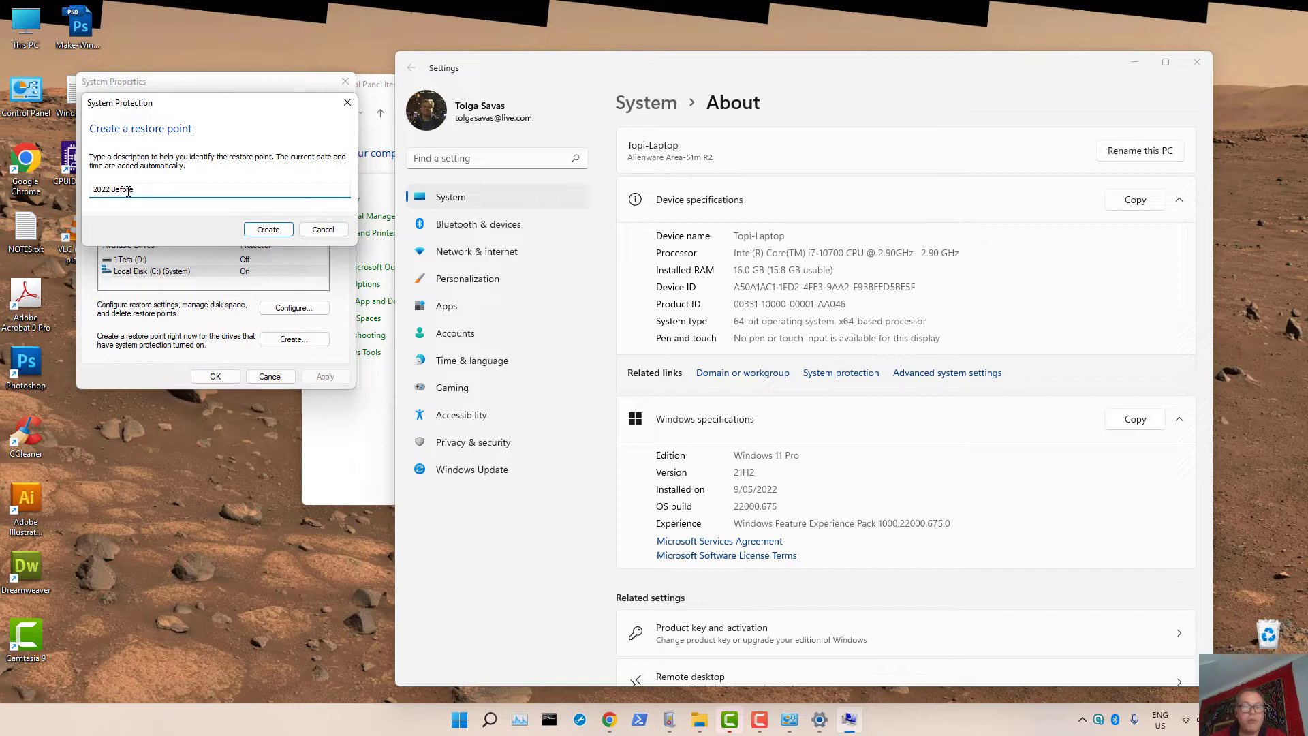
text(changes 22)
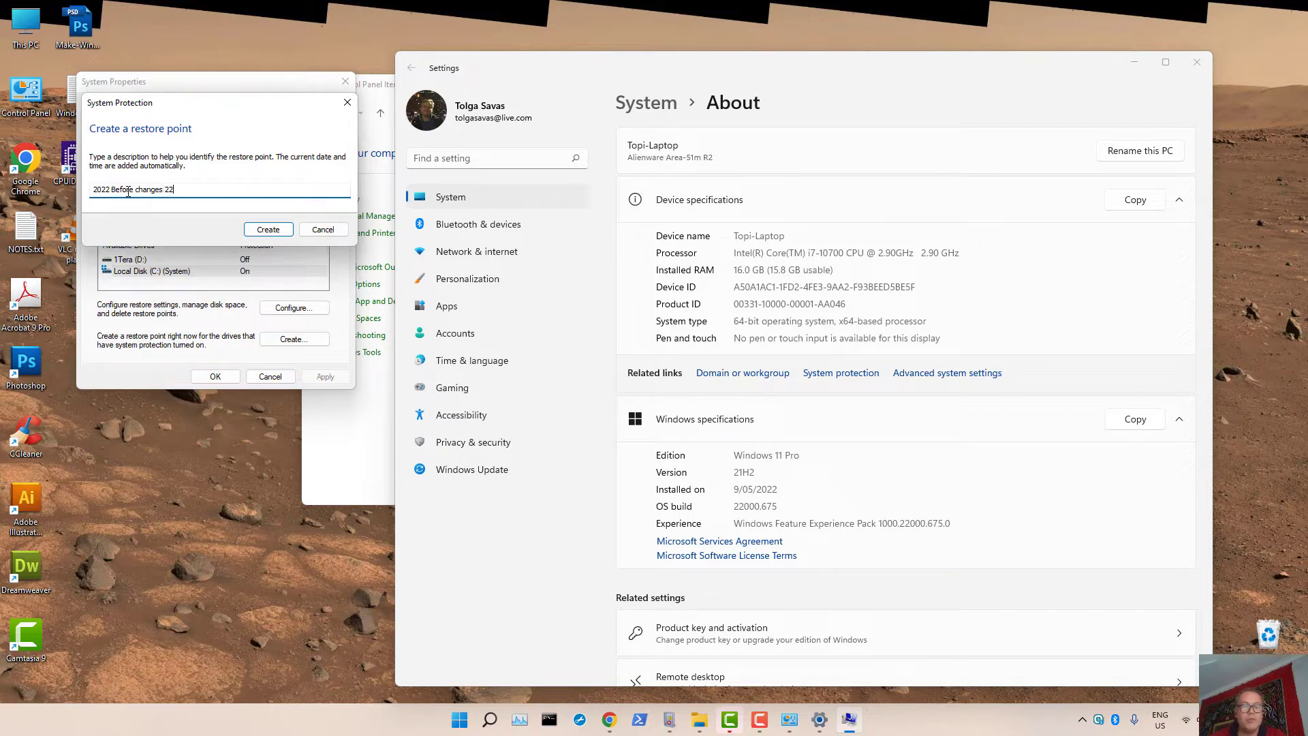
click(268, 229)
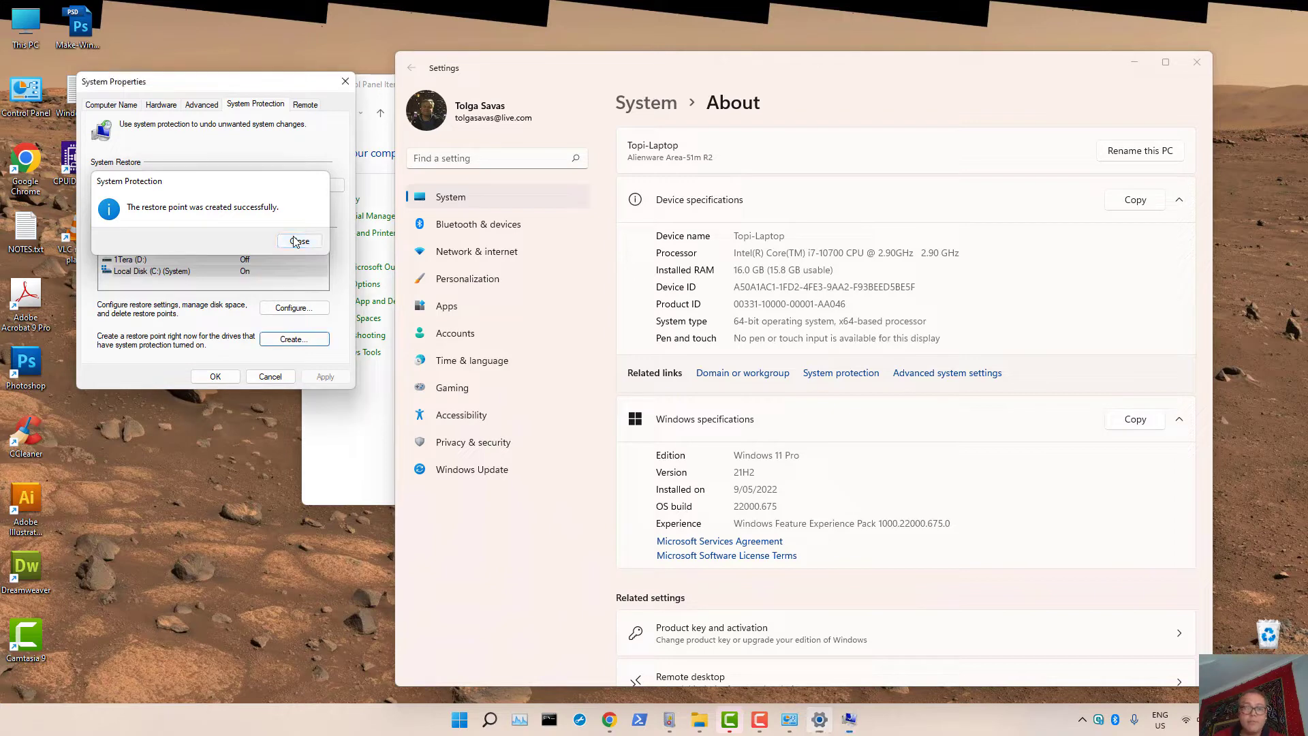
click(296, 241)
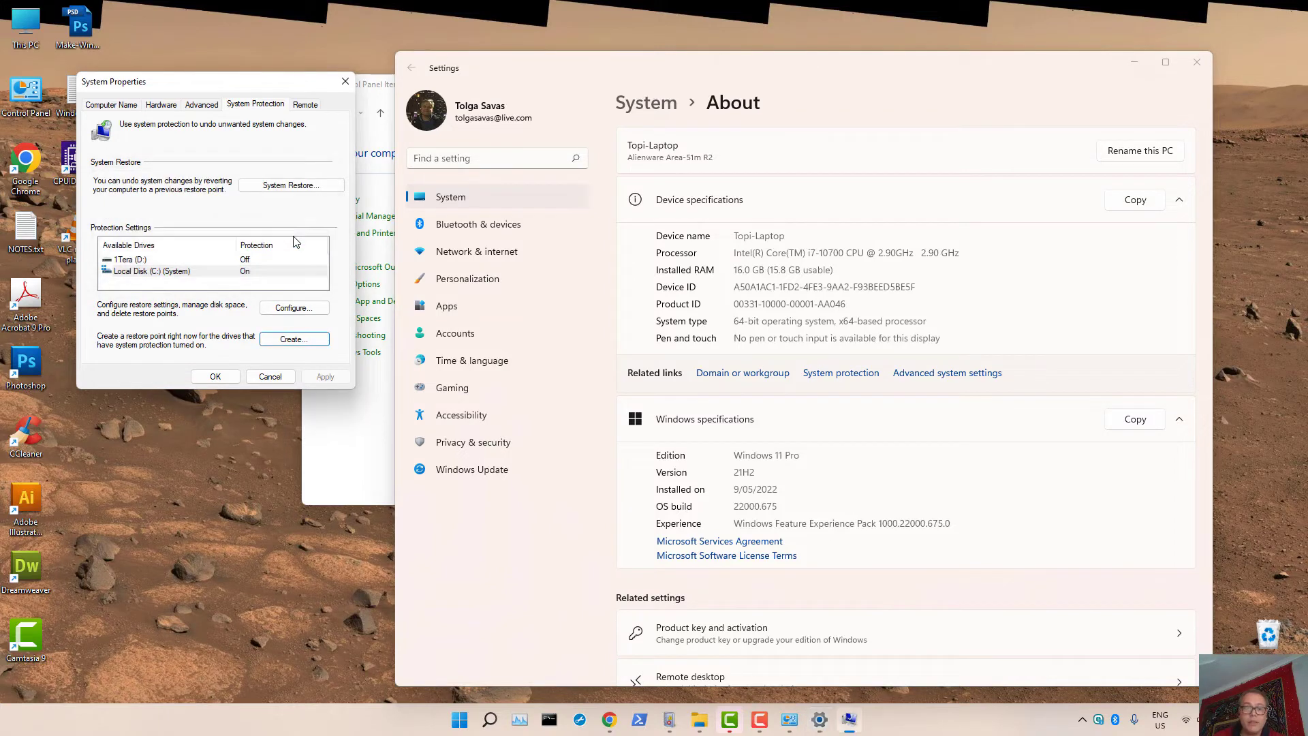
click(295, 309)
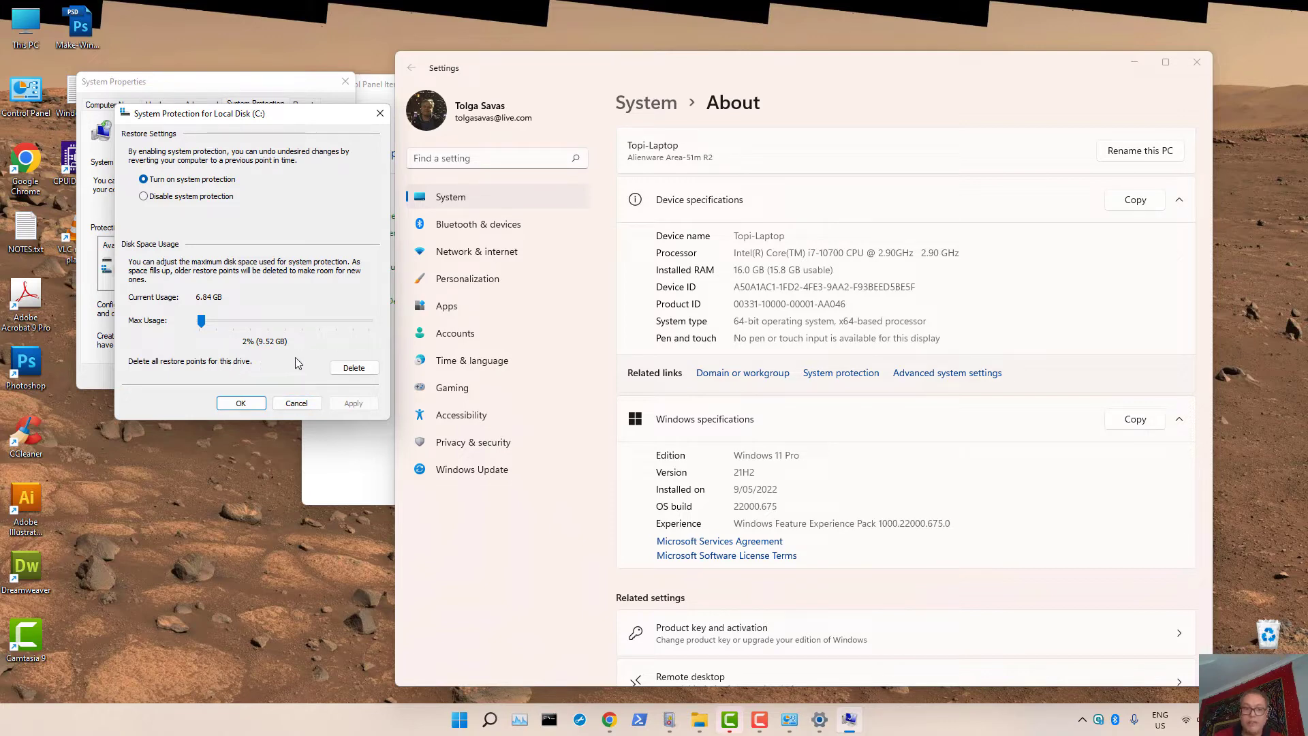
click(295, 402)
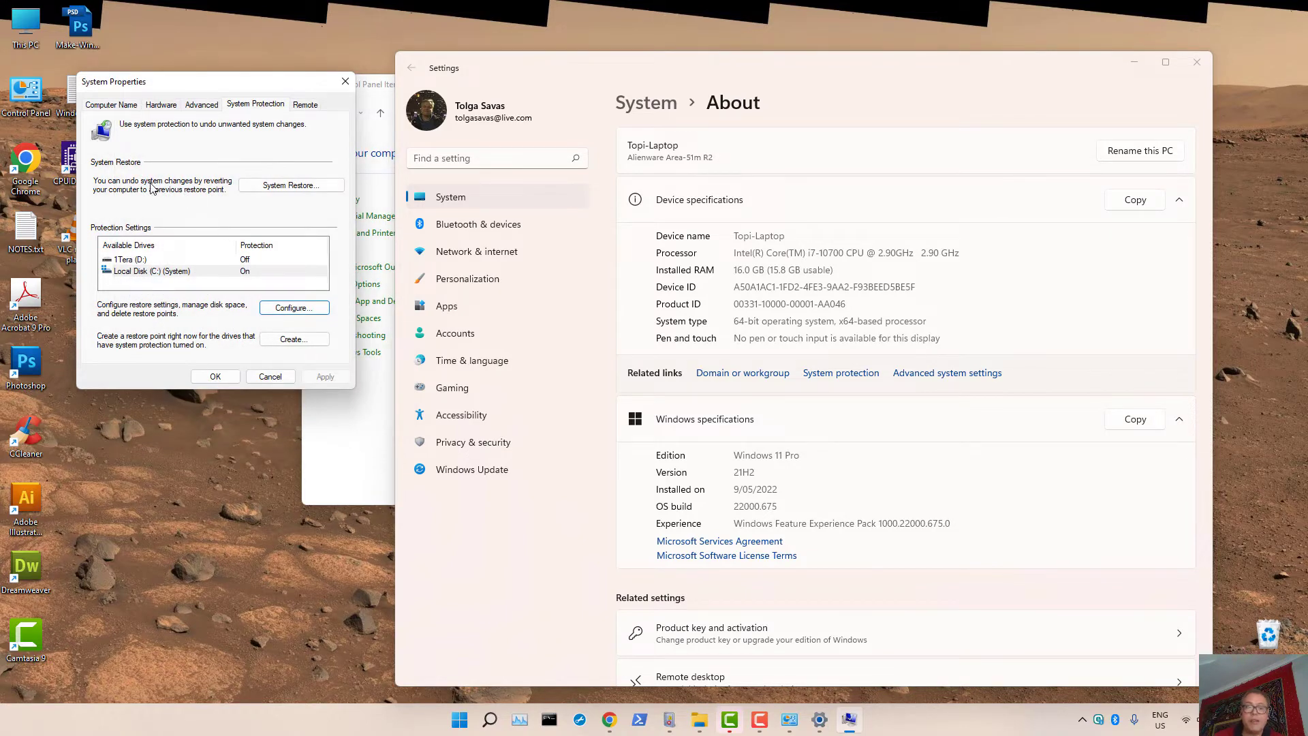
In the System Restore wizard, view the restore point list, select the newest point, then cancel.
click(289, 186)
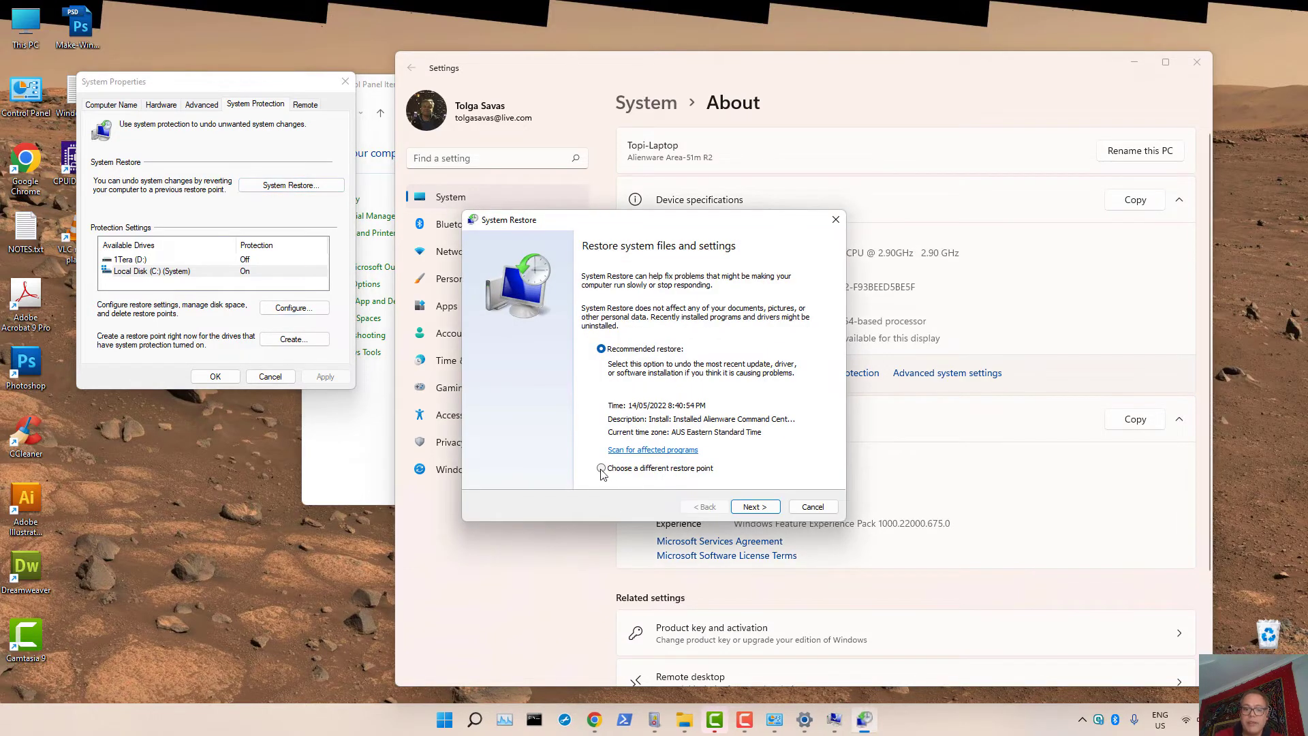
click(602, 470)
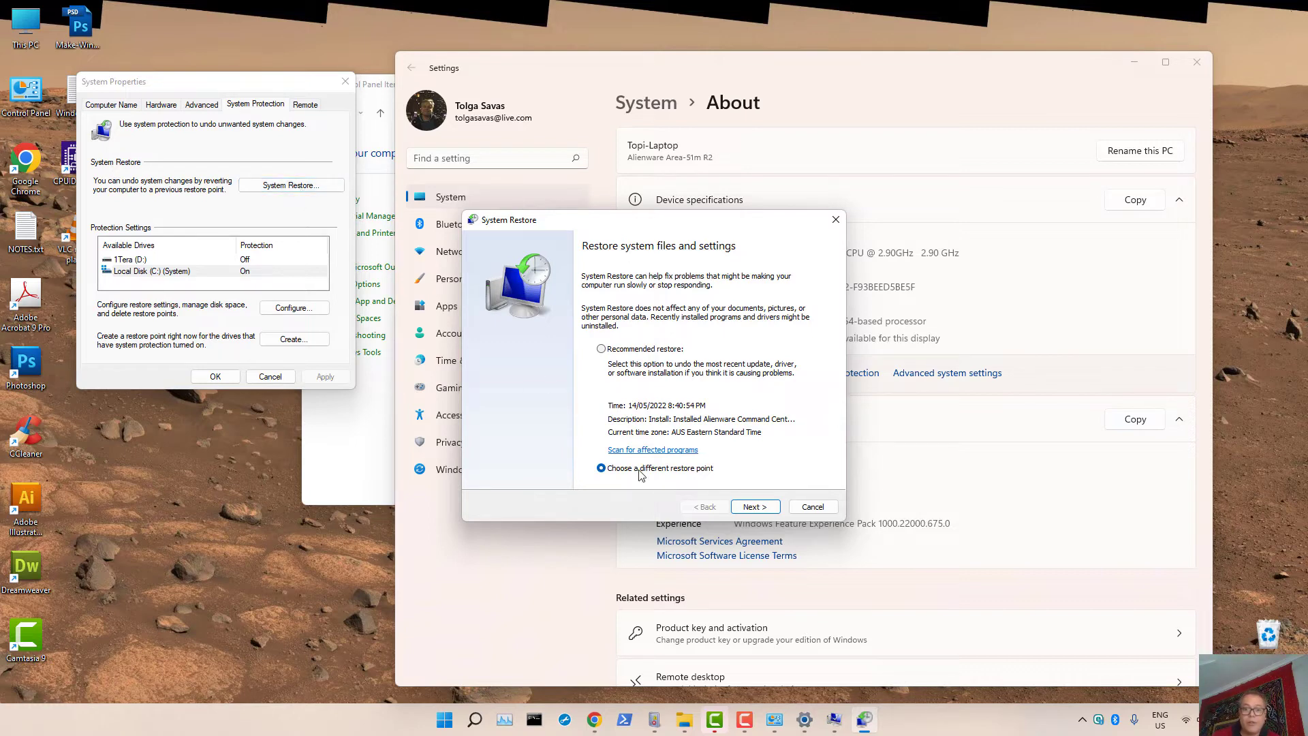
click(757, 505)
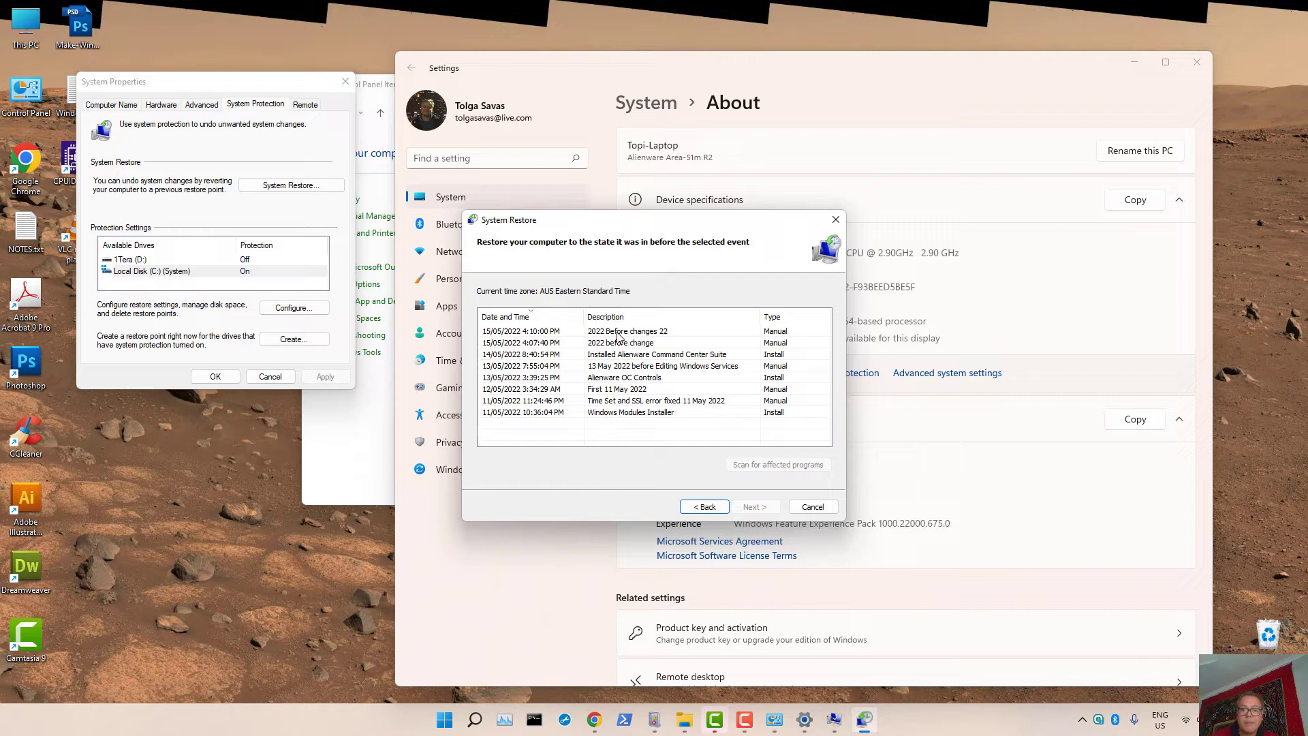
click(619, 333)
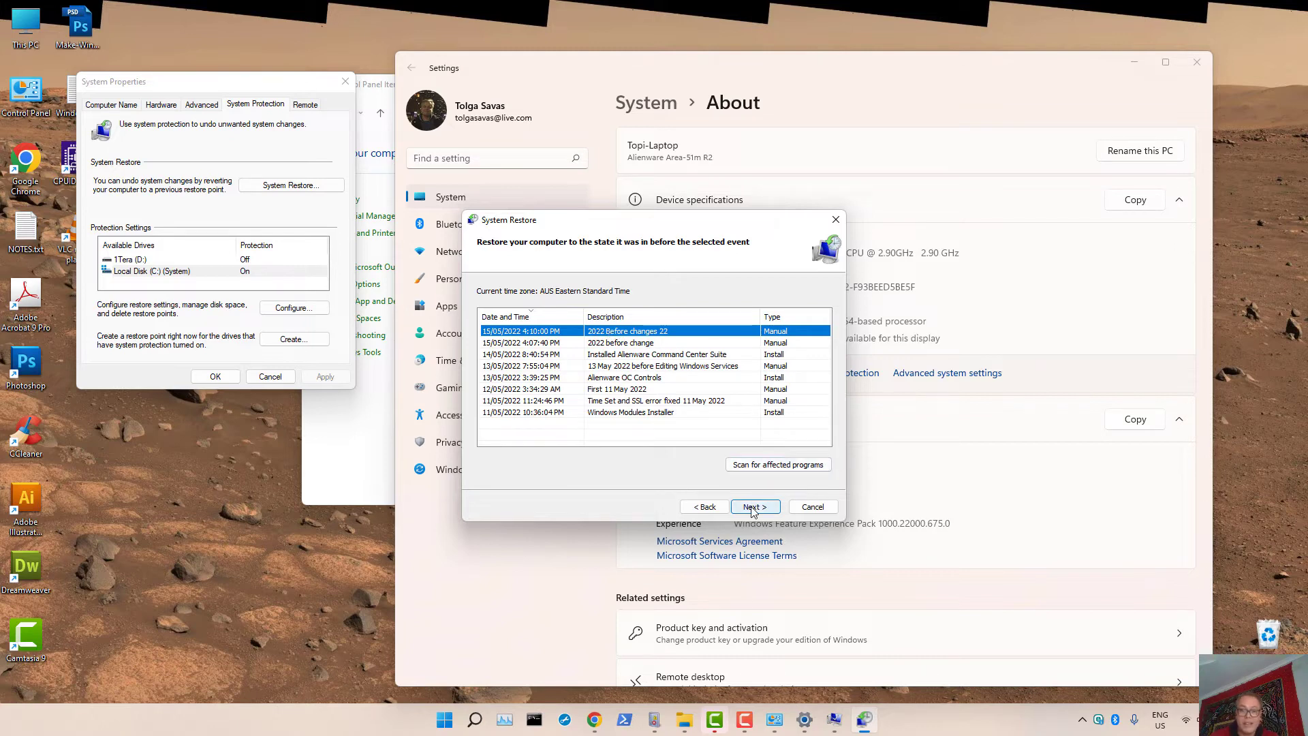
click(813, 507)
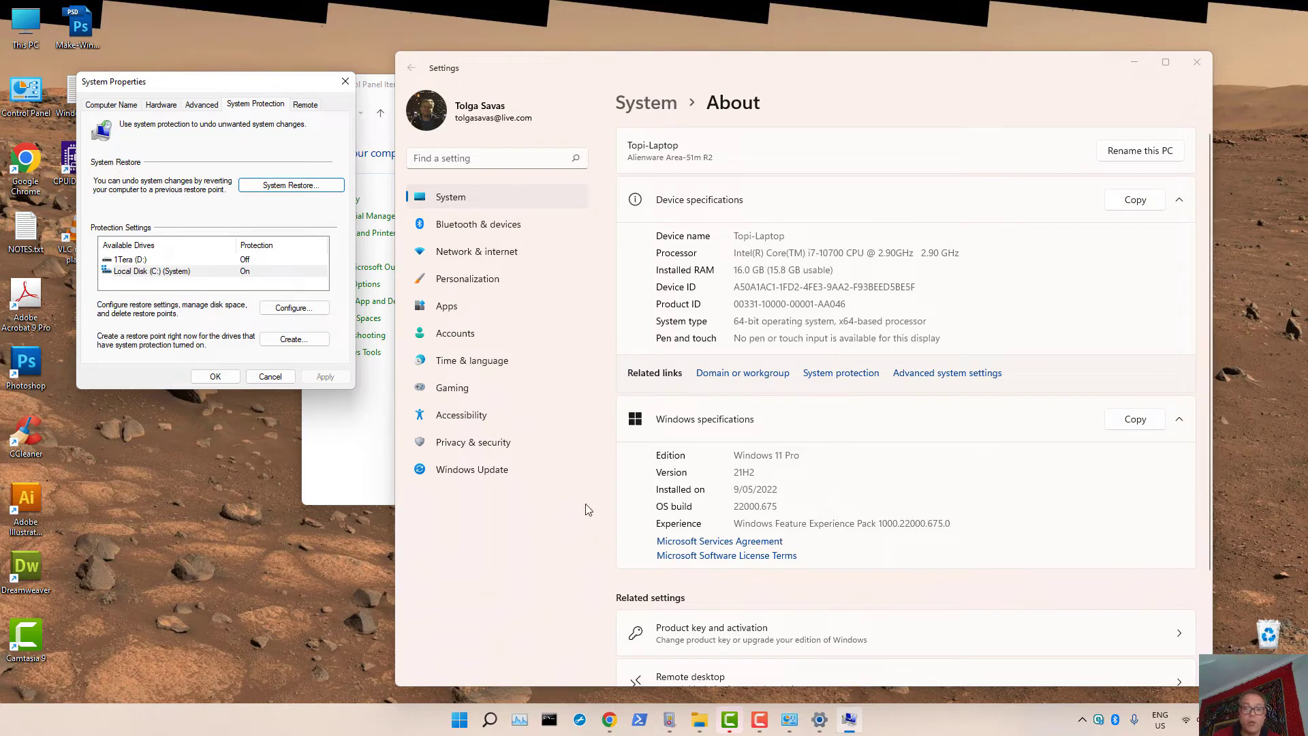
Reopen Advanced system settings from the Control Panel's System page.
click(386, 452)
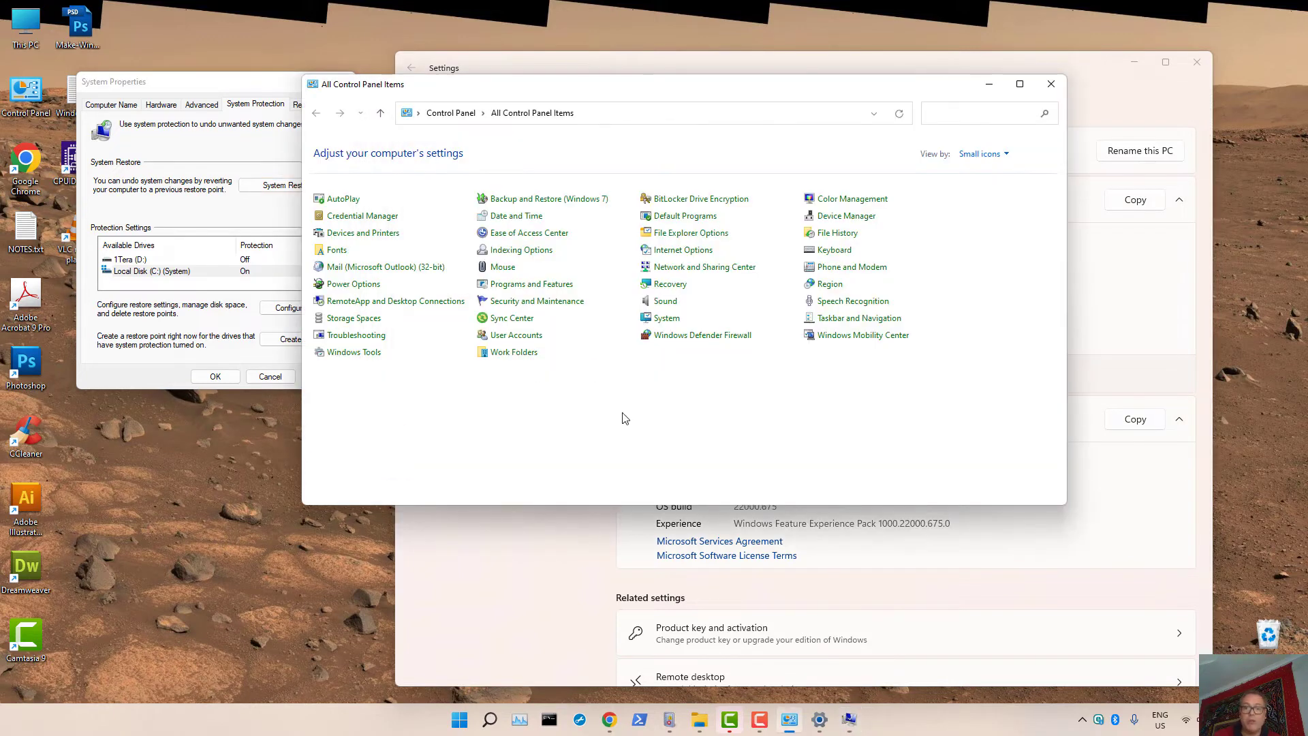
click(664, 320)
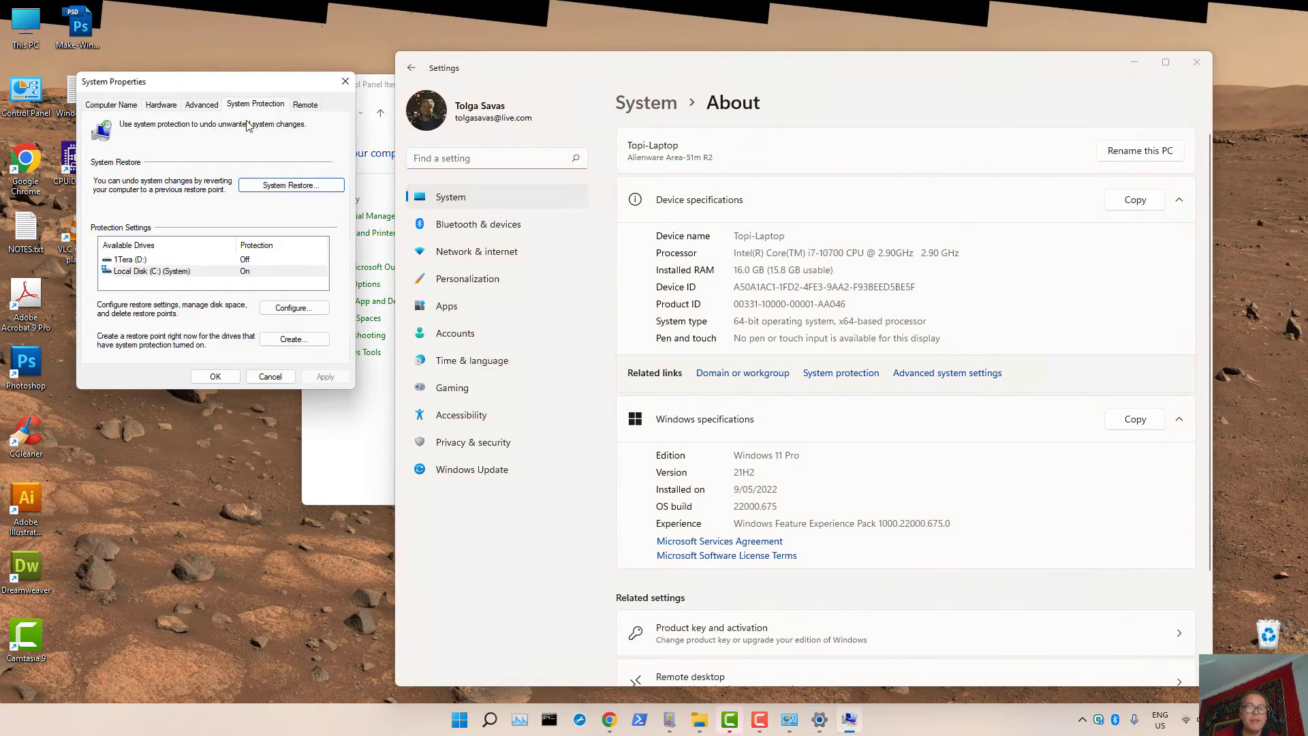
click(954, 374)
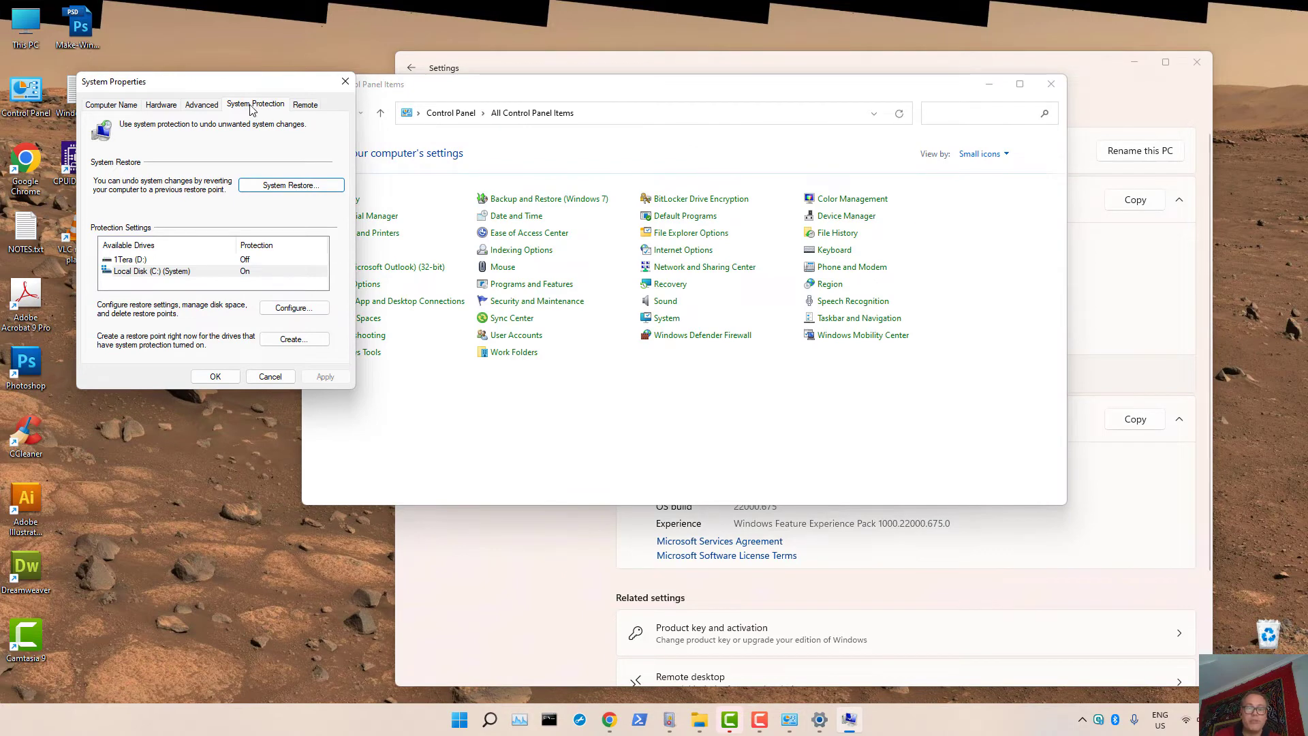
Select Local Disk (C:) and cancel a new restore point prompt without entering a description.
click(185, 272)
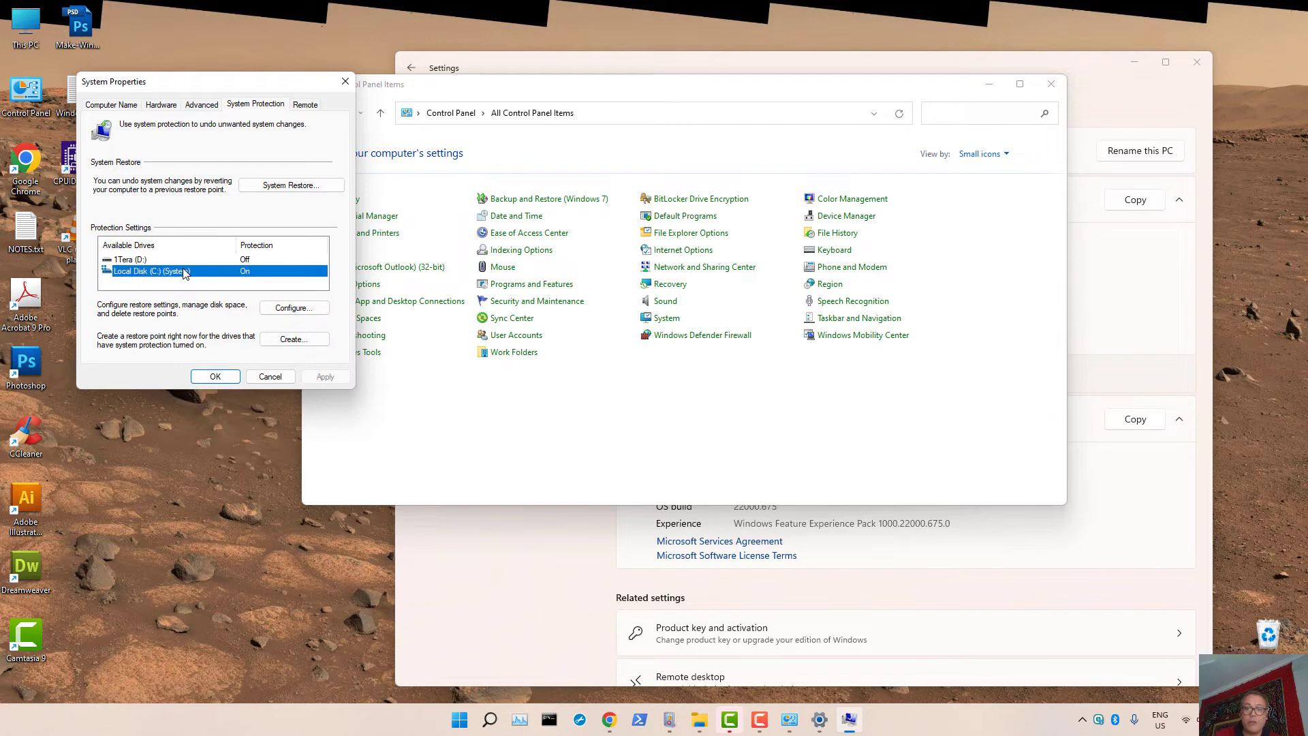
click(292, 341)
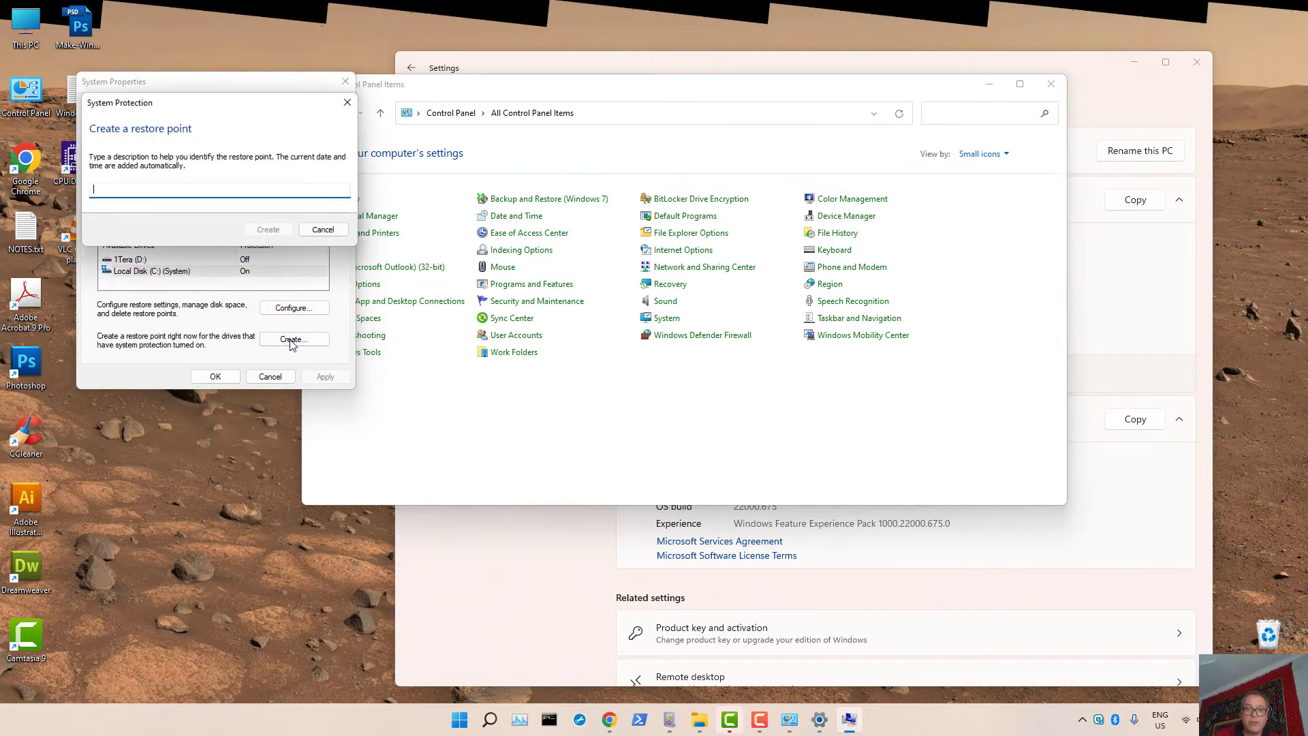
click(331, 229)
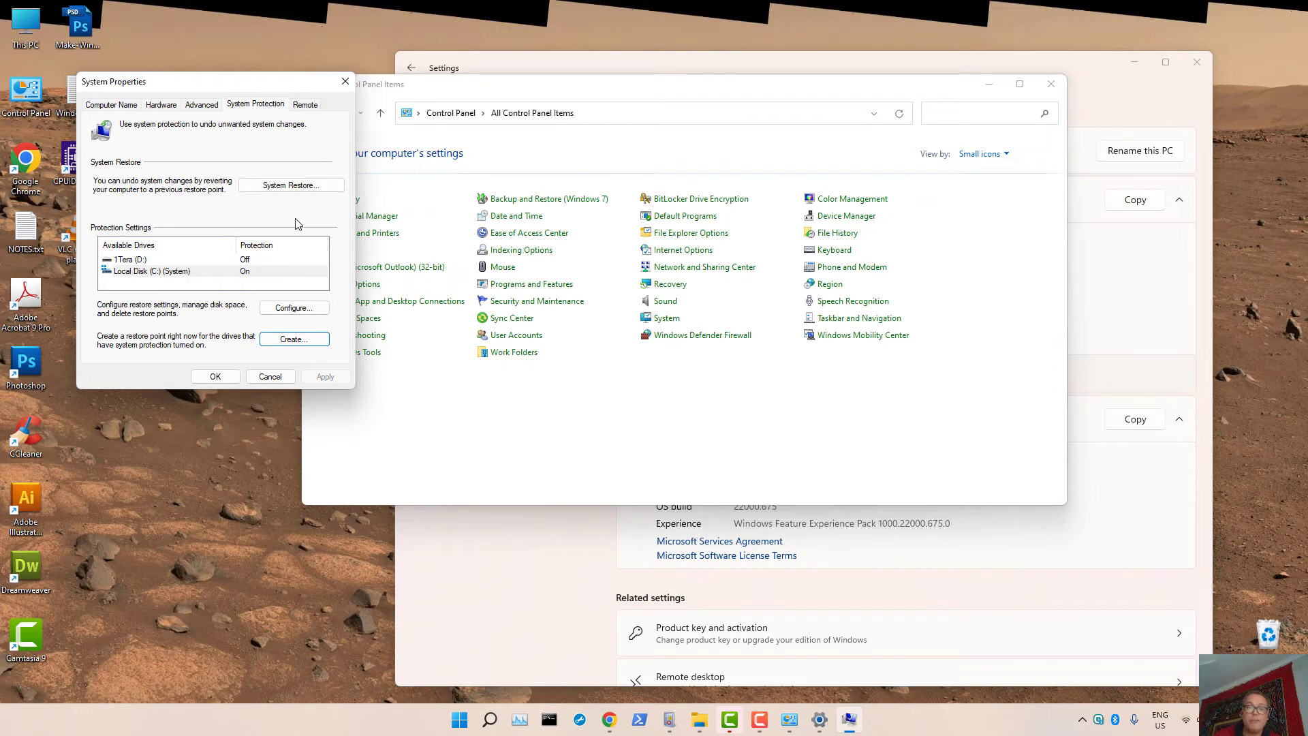
click(277, 186)
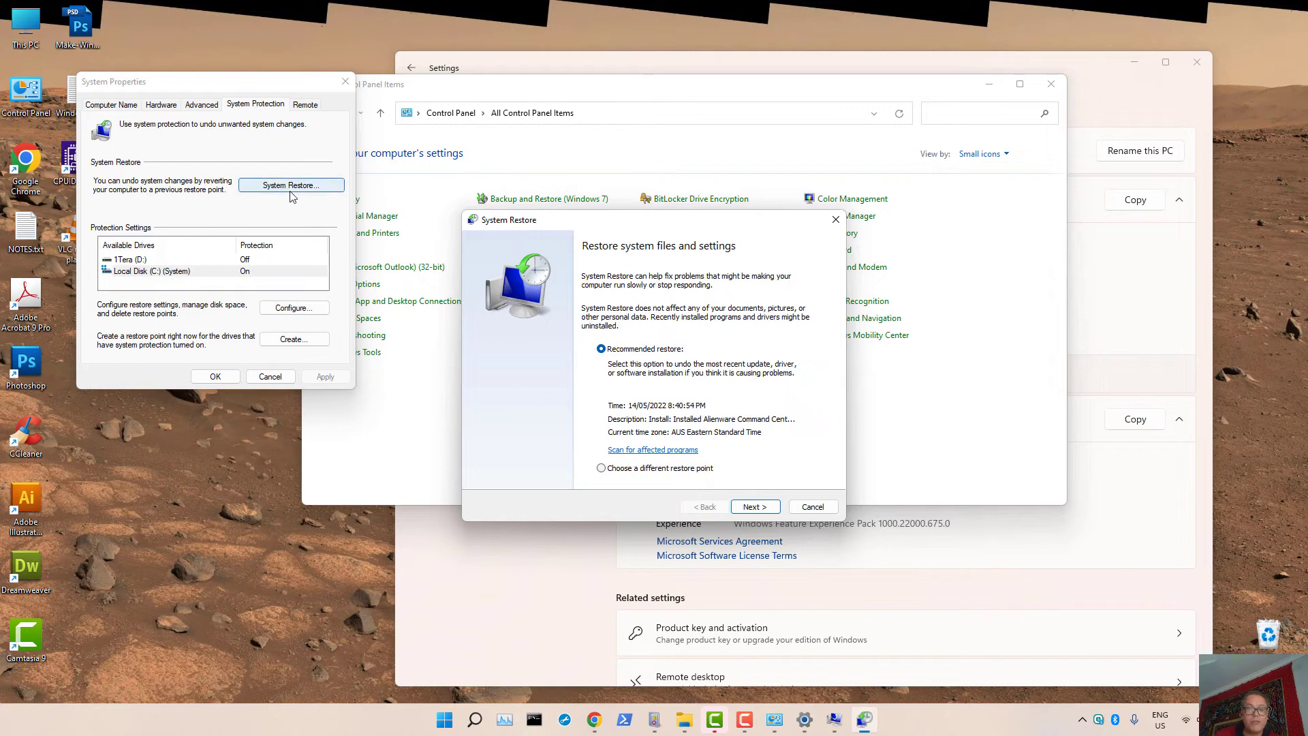
click(607, 473)
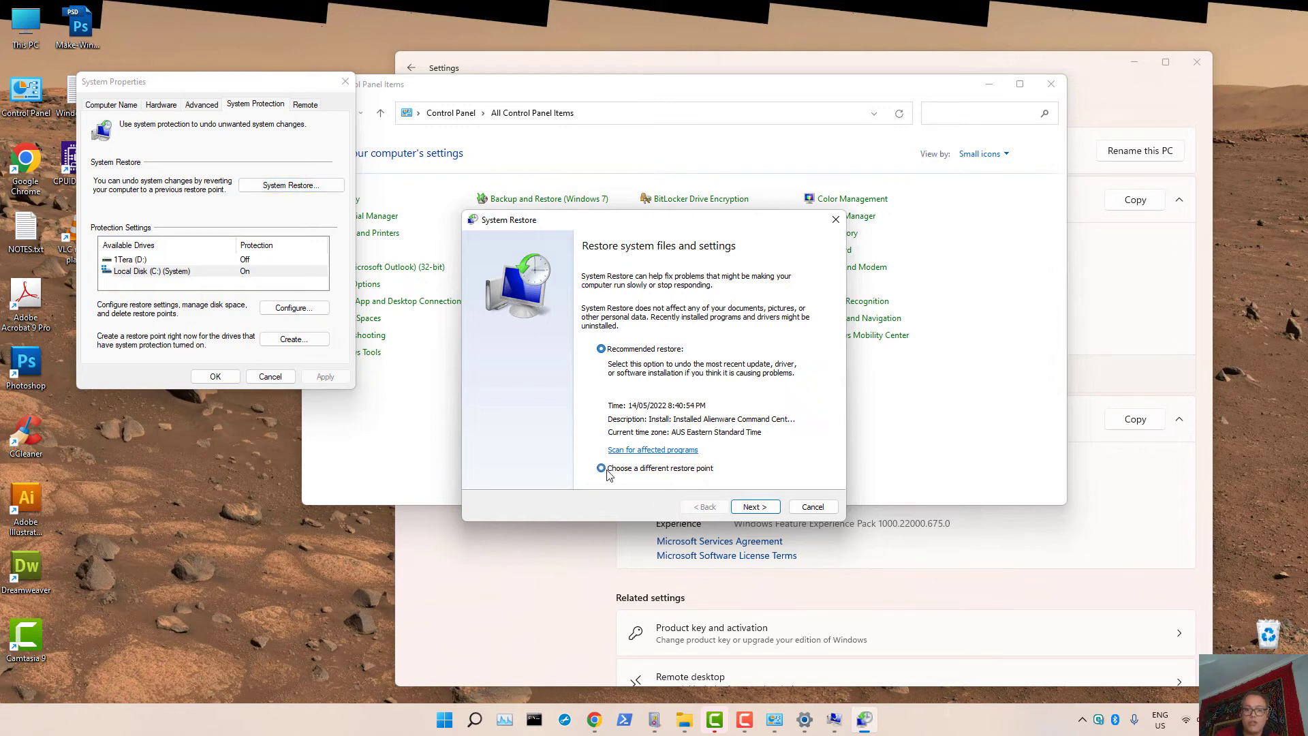
click(754, 507)
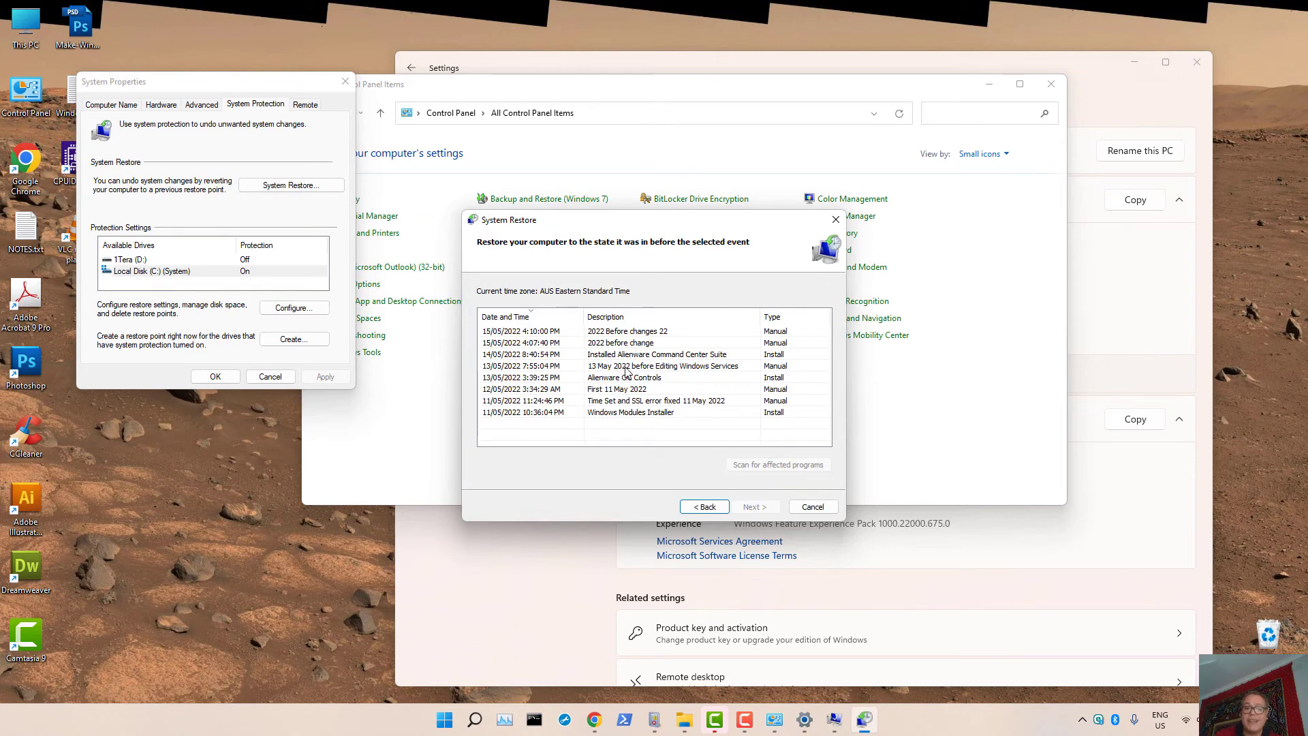
click(813, 507)
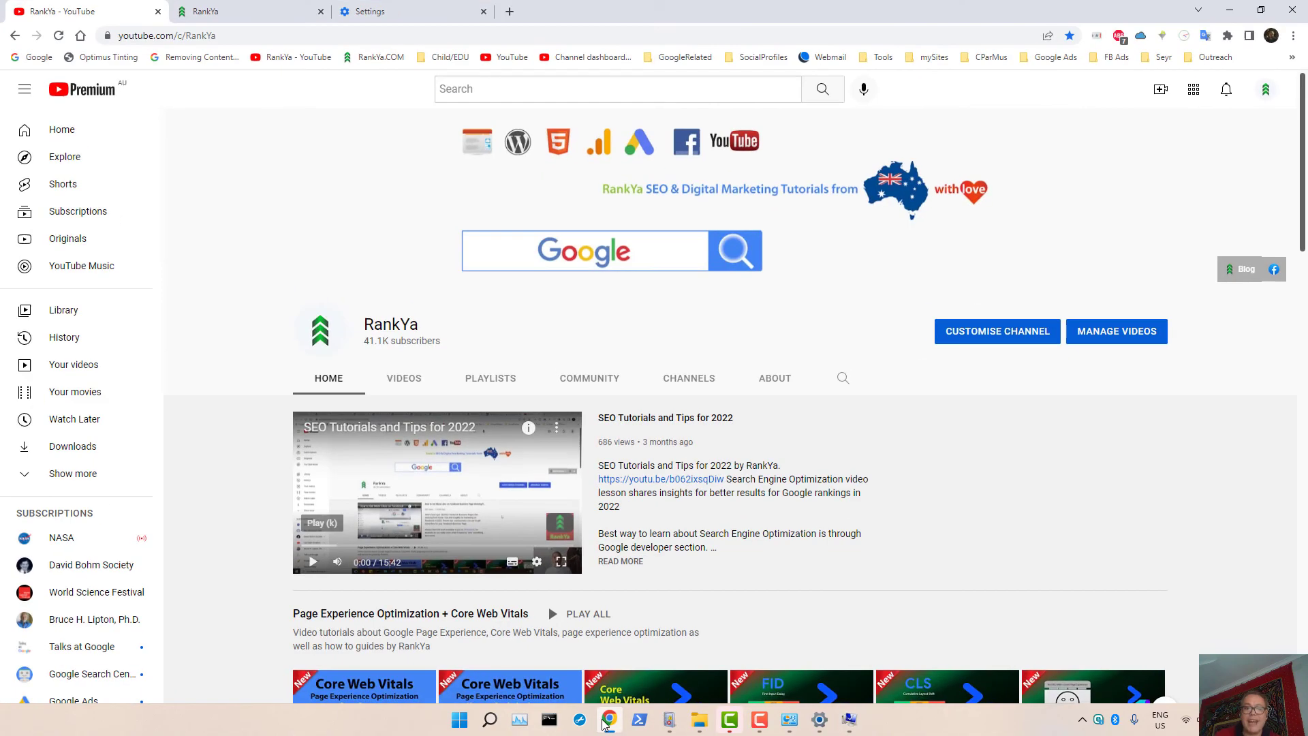
Bring Chrome back and switch to the rankya.com website tab.
click(609, 718)
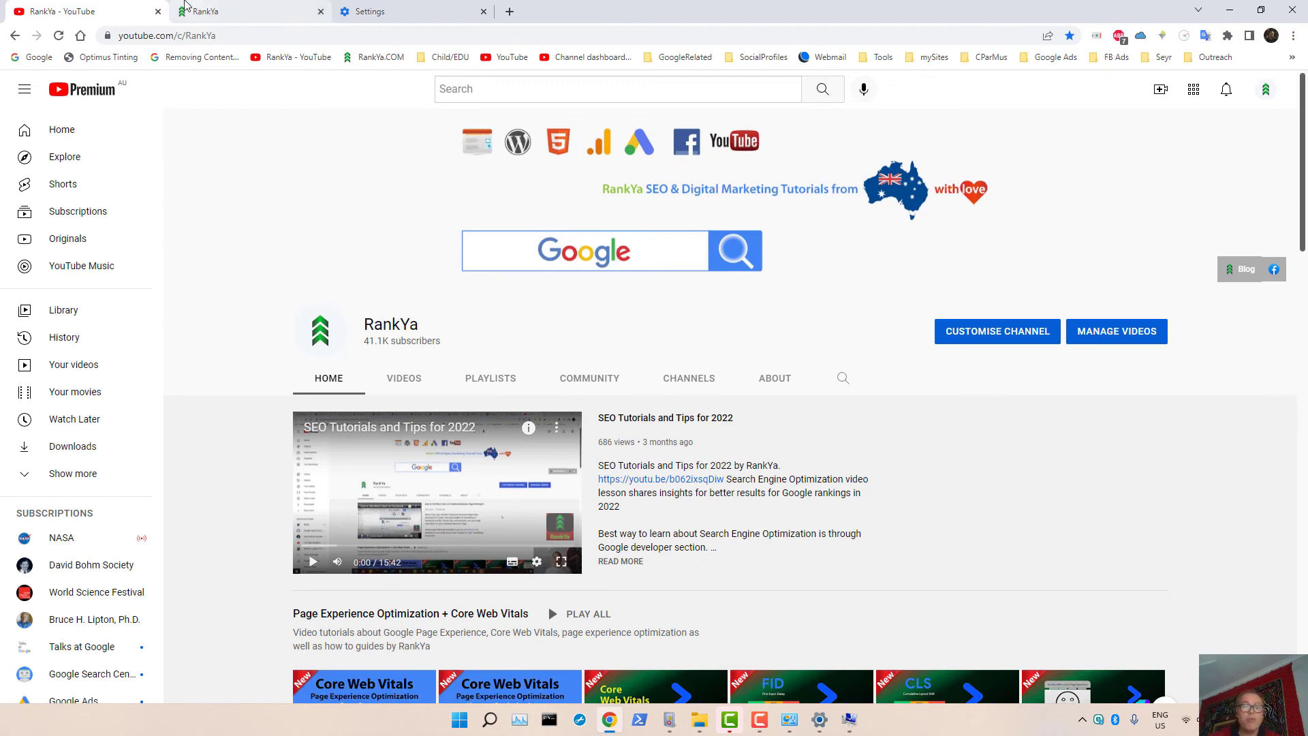
click(205, 8)
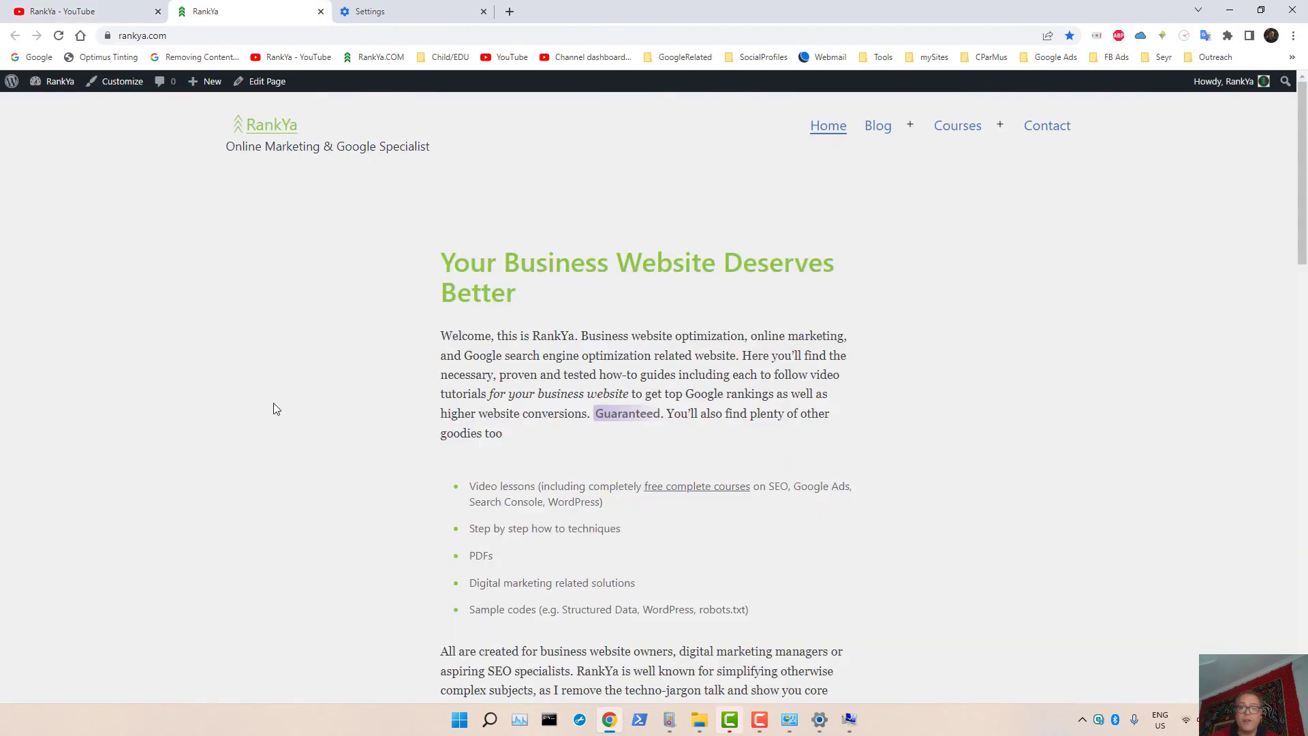